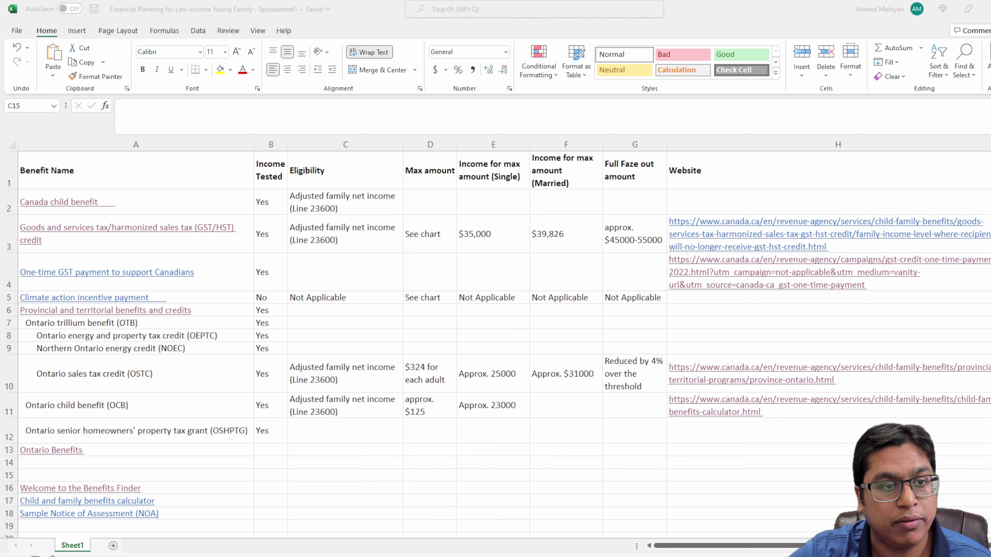
Open the Canada child benefit link from the spreadsheet and expand the explanation of the math behind CCB payments
{"action": "key", "text": "alt+Tab"}
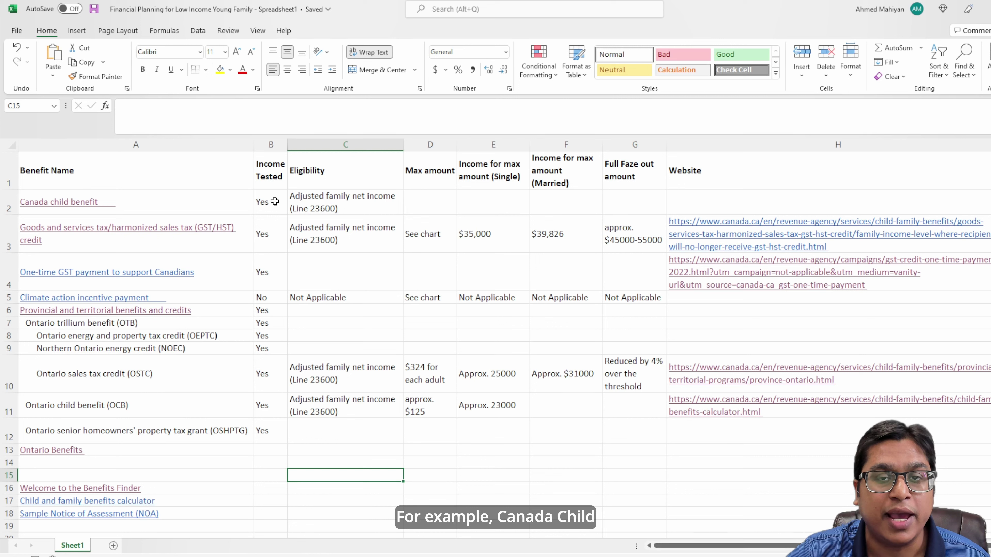
{"action": "left_click", "coordinate": [215, 202]}
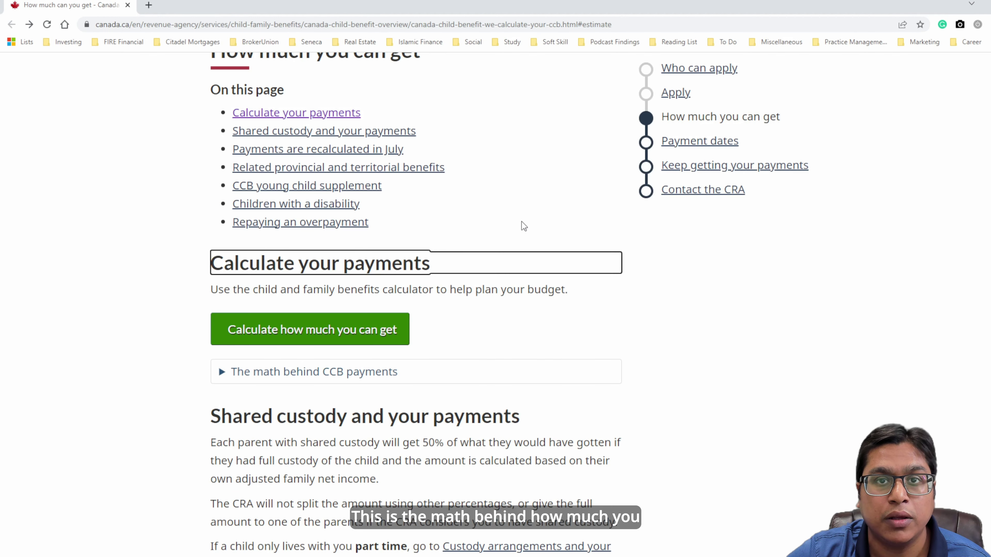
{"action": "scroll", "coordinate": [522, 221], "scroll_direction": "down", "scroll_amount": 4}
{"action": "left_click", "coordinate": [522, 201]}
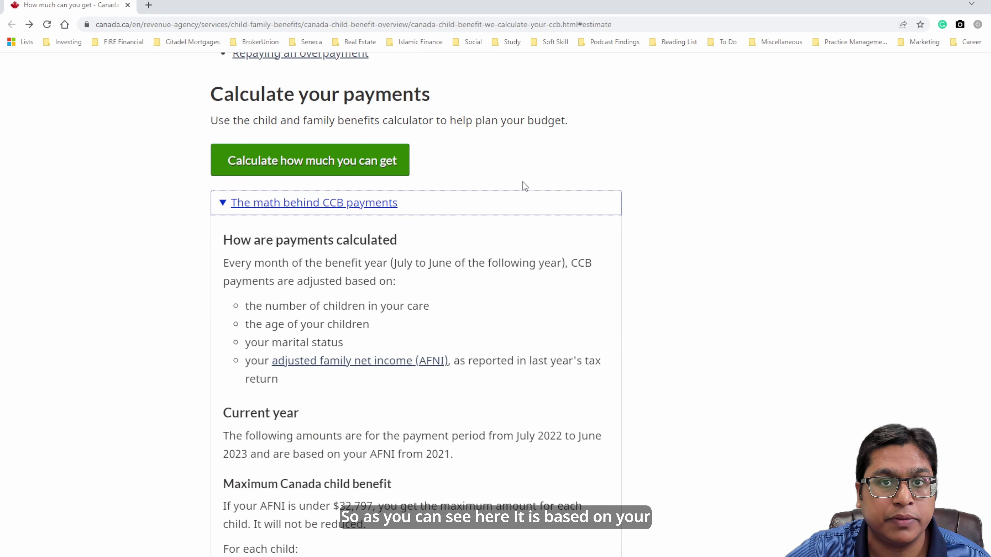
{"action": "scroll", "coordinate": [272, 307], "scroll_direction": "down", "scroll_amount": 1}
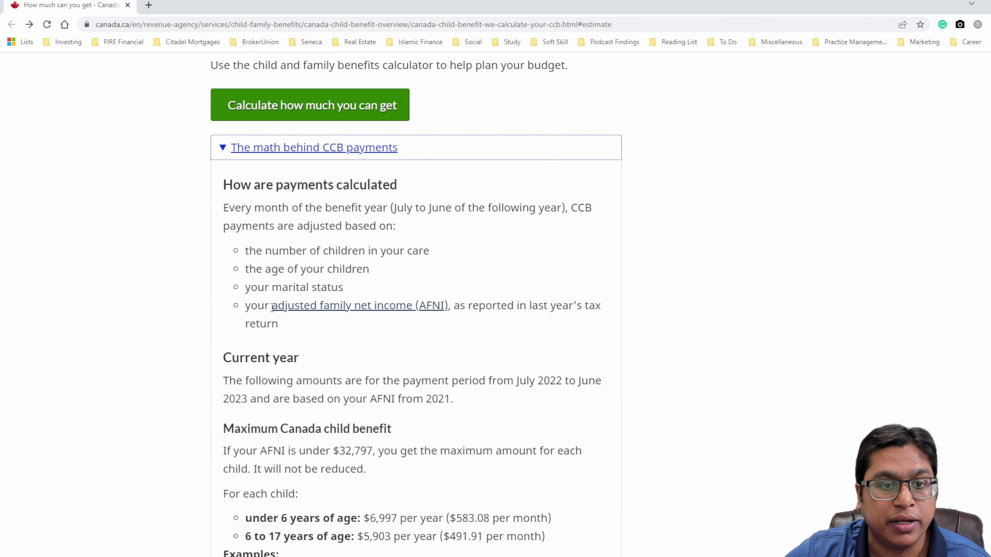
Highlight the CCB payment factors: number of children, the under 6 and 6 to 17 age groups, and marital status
{"action": "triple_click", "coordinate": [299, 250]}
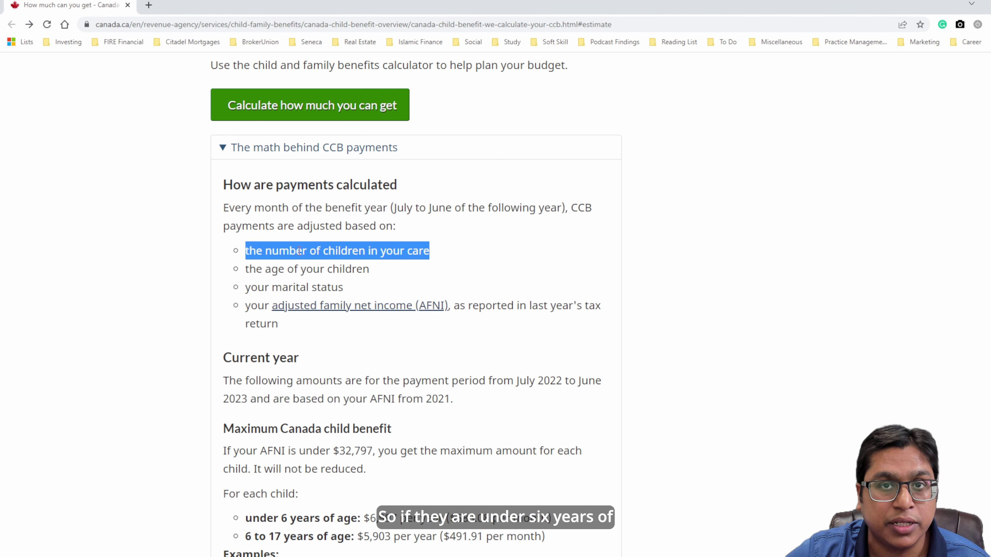
{"action": "left_click", "coordinate": [299, 251]}
{"action": "scroll", "coordinate": [299, 251], "scroll_direction": "down", "scroll_amount": 3}
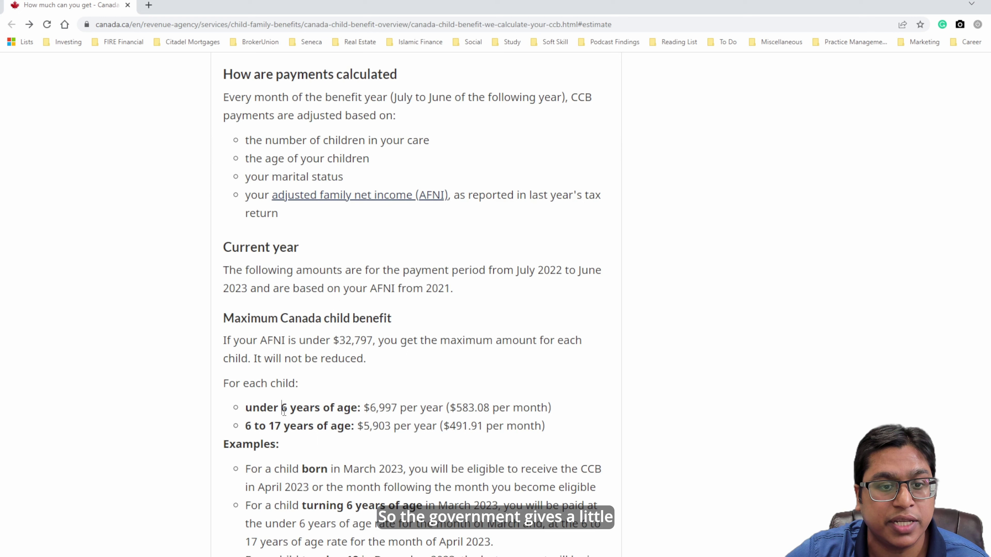
{"action": "left_click_drag", "start_coordinate": [282, 408], "coordinate": [289, 408]}
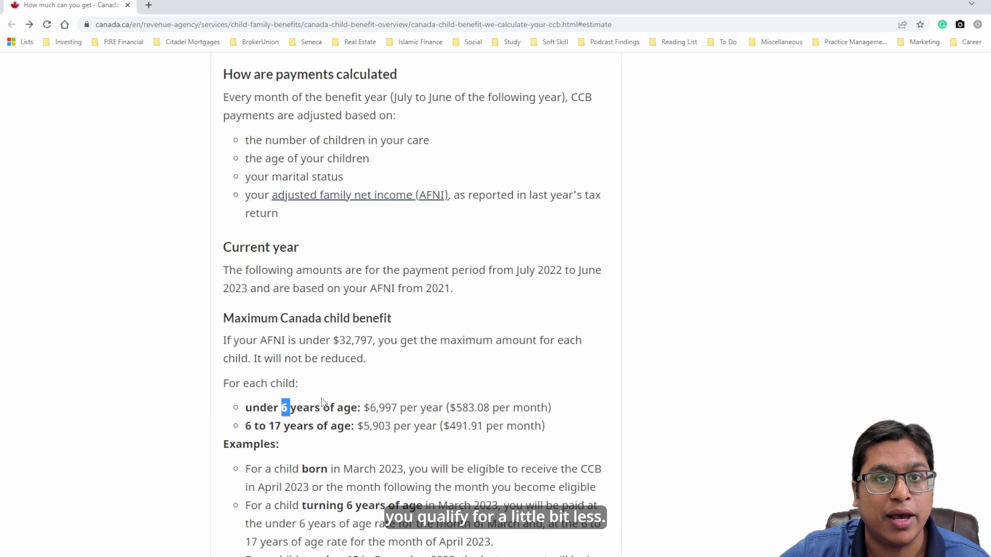
{"action": "triple_click", "coordinate": [369, 427]}
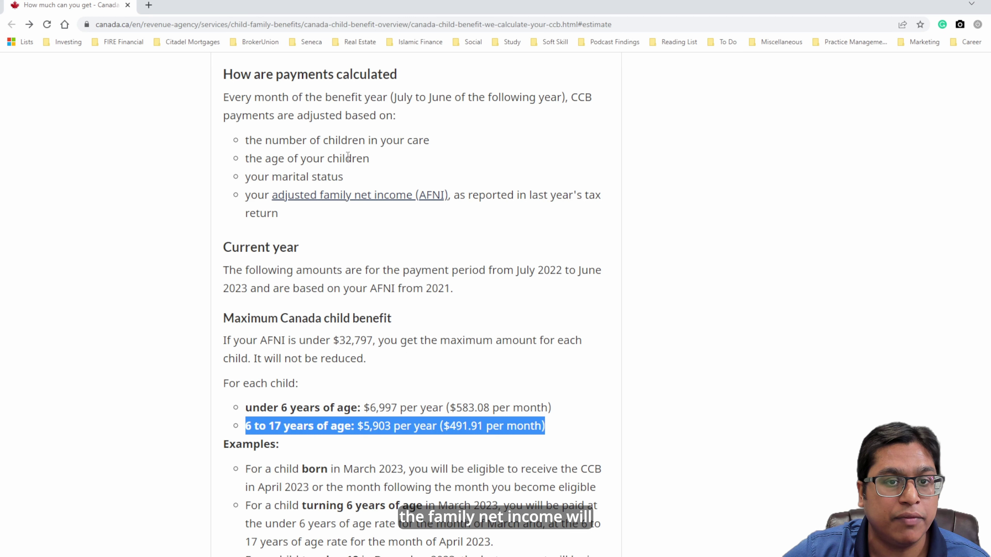
{"action": "triple_click", "coordinate": [349, 175]}
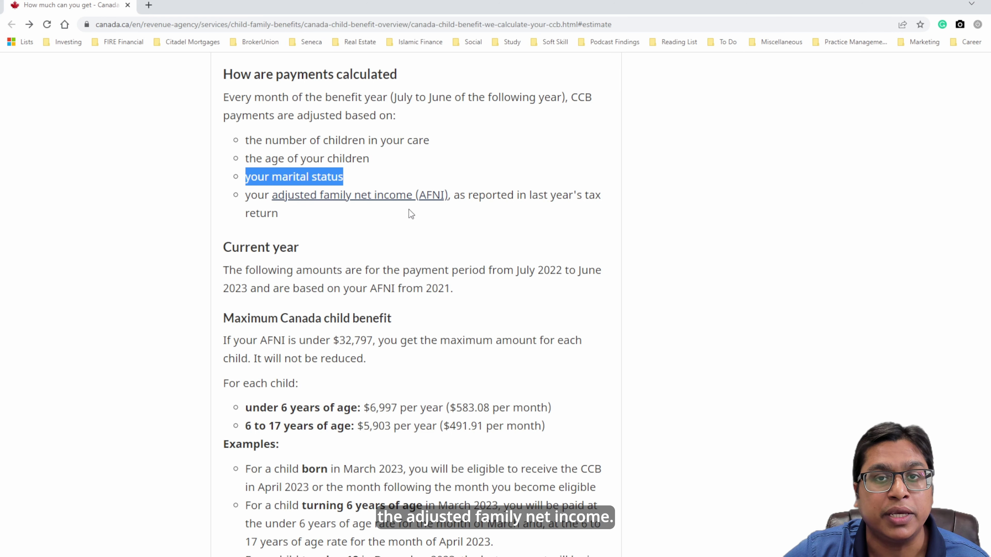
Switch to the Excel spreadsheet, select the Canada child benefit's eligibility cell, and open the sample Notice of Assessment
{"action": "key", "text": "alt+Tab"}
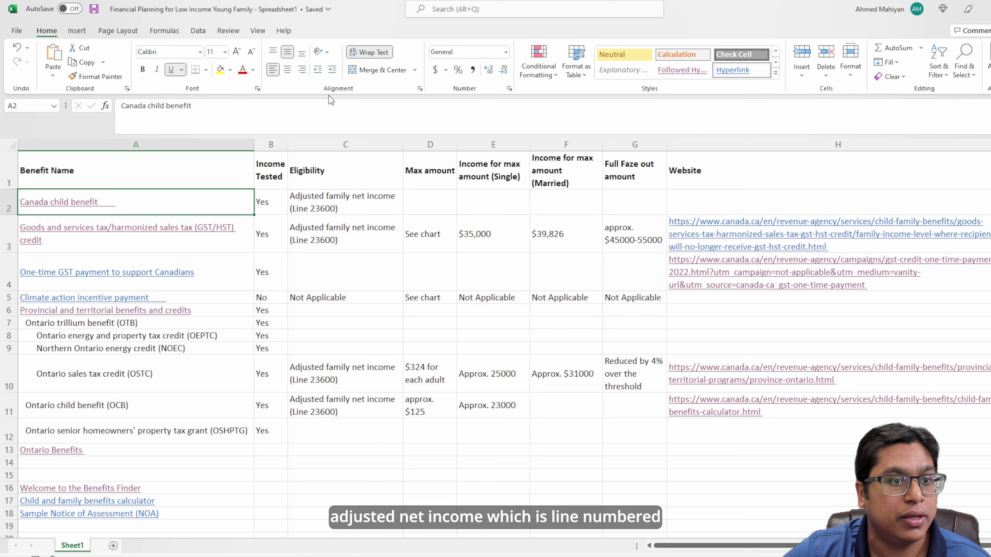
{"action": "left_click", "coordinate": [360, 198]}
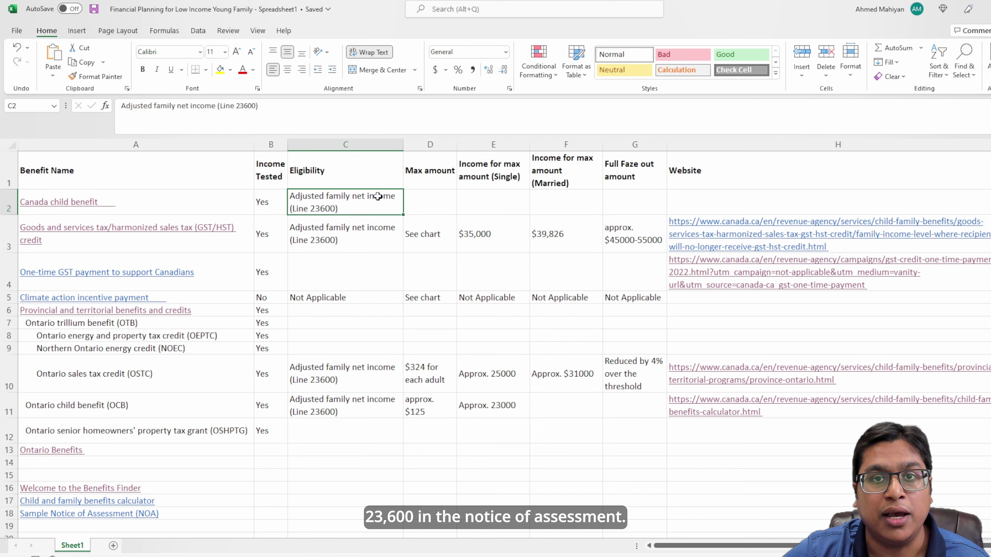
{"action": "key", "text": "alt+Tab"}
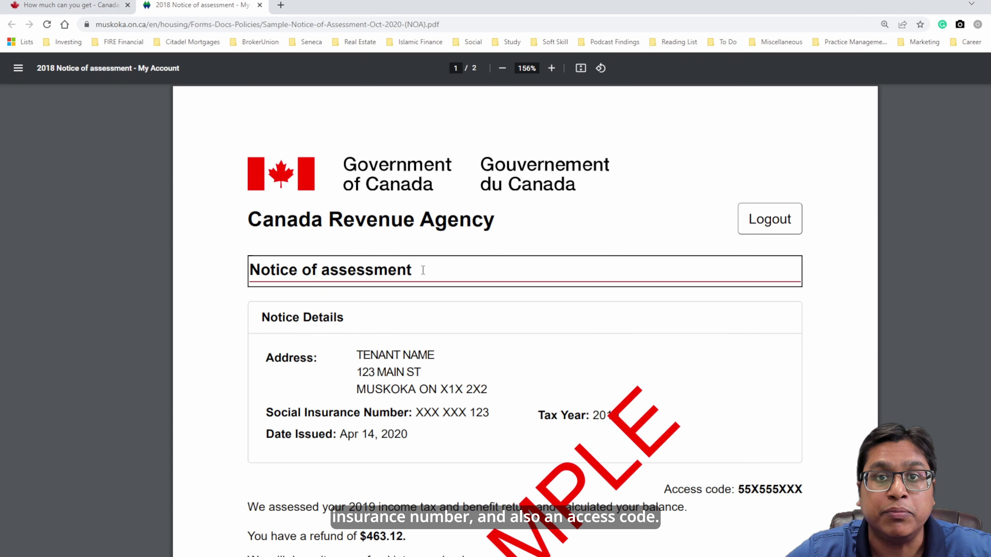
Highlight the Social Insurance Number and the access code on the first page of the notice of assessment
{"action": "scroll", "coordinate": [422, 270], "scroll_direction": "down", "scroll_amount": 7}
{"action": "left_click_drag", "start_coordinate": [416, 136], "coordinate": [489, 137]}
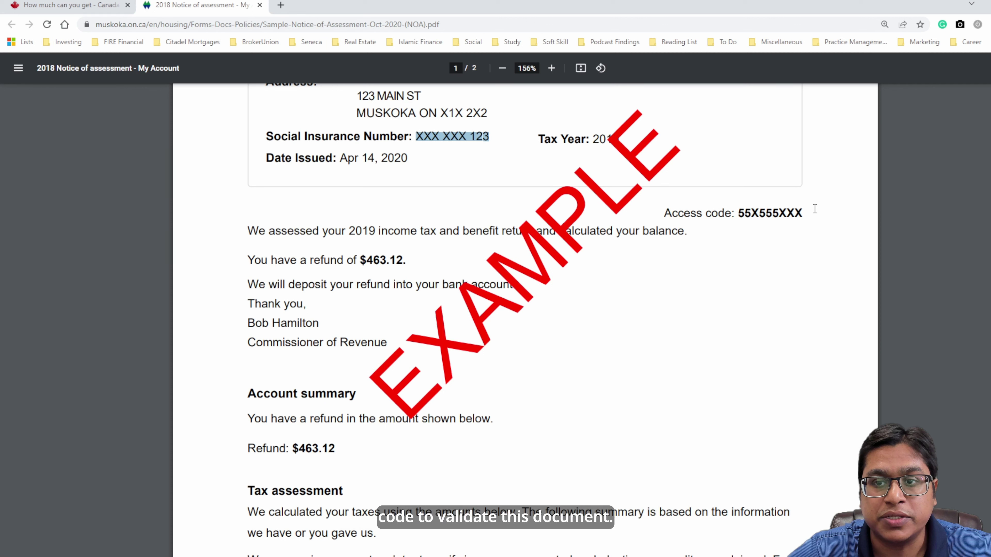
{"action": "left_click_drag", "start_coordinate": [815, 209], "coordinate": [737, 213]}
{"action": "scroll", "coordinate": [467, 253], "scroll_direction": "down", "scroll_amount": 1}
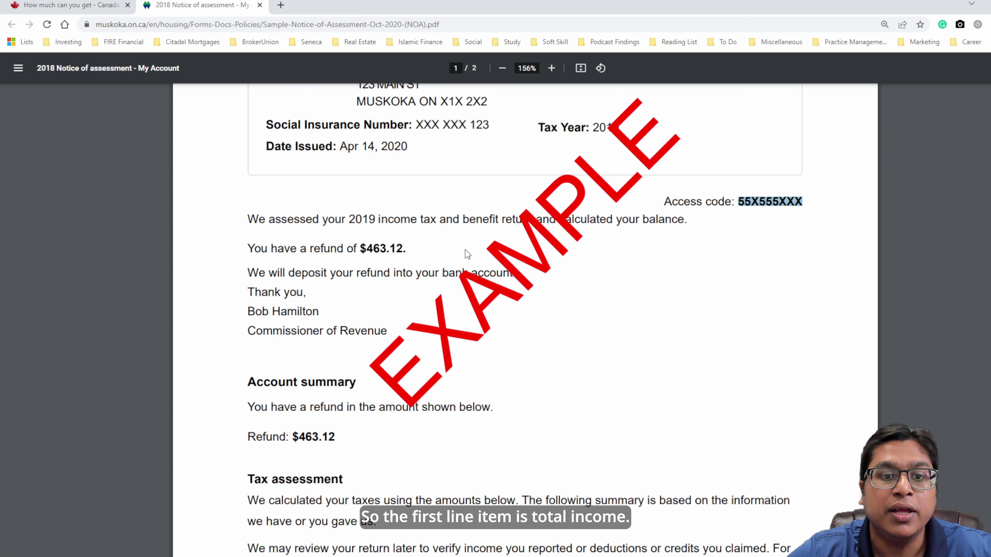
Highlight the total income row, the last two zeros of line 15000, and the deductions row in the notice's summary table
{"action": "scroll", "coordinate": [327, 256], "scroll_direction": "down", "scroll_amount": 15}
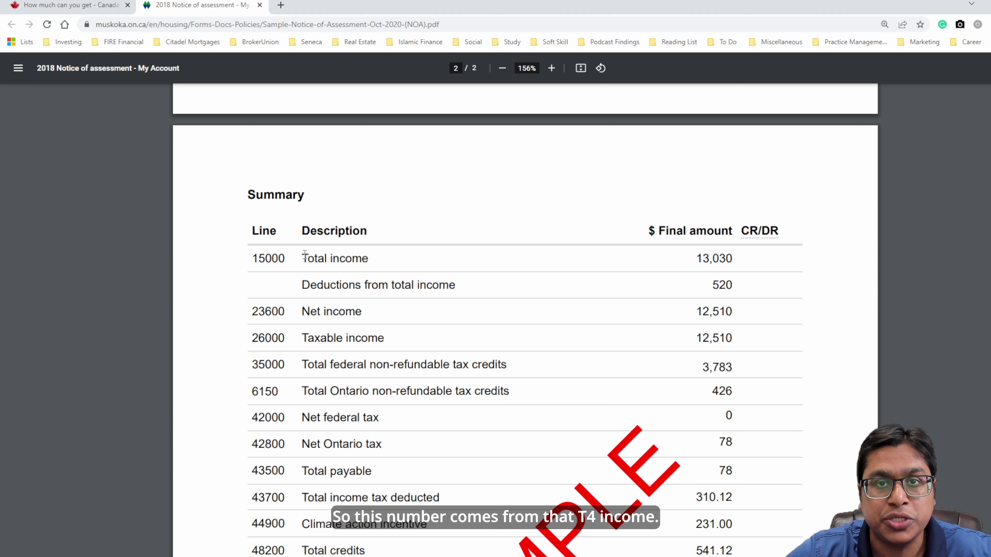
{"action": "left_click_drag", "start_coordinate": [305, 255], "coordinate": [752, 268]}
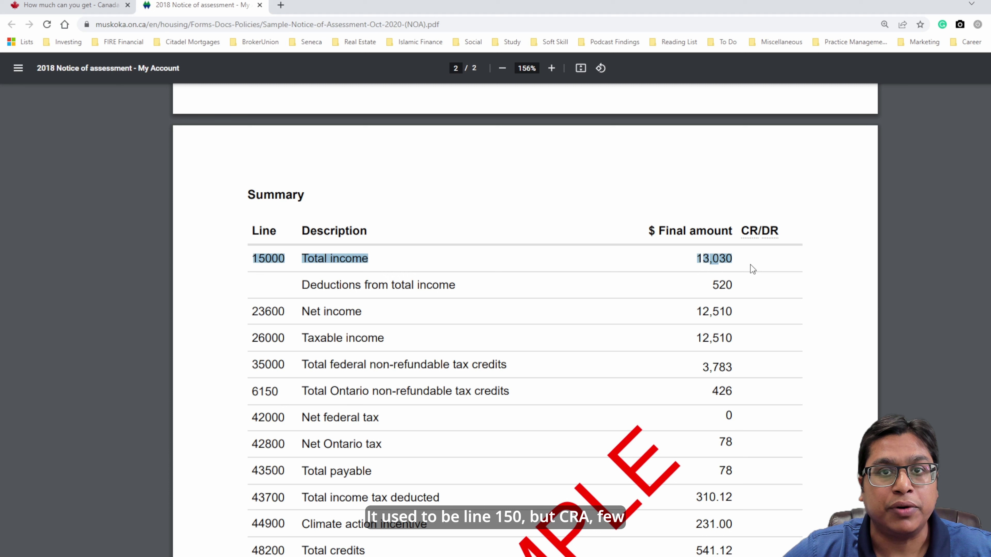
{"action": "left_click", "coordinate": [278, 258]}
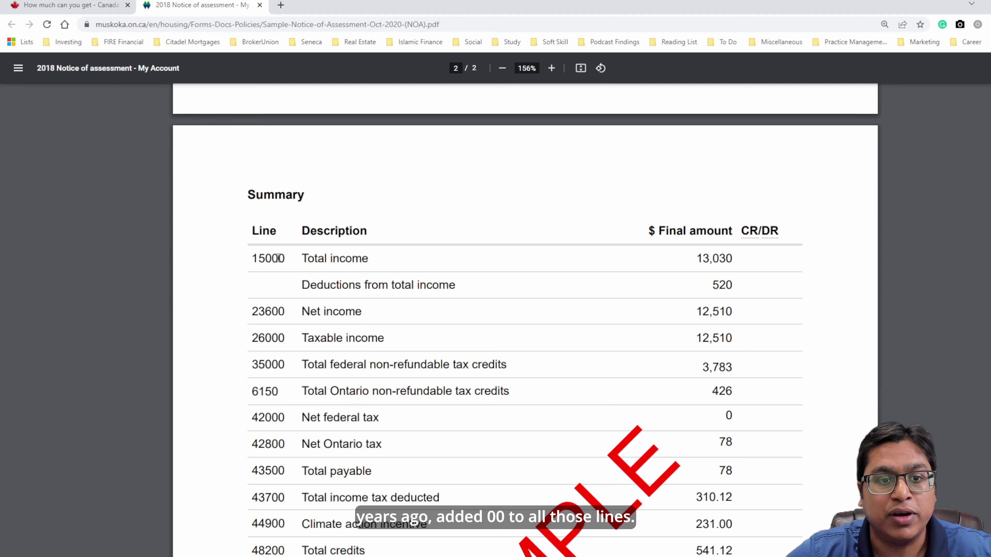
{"action": "left_click_drag", "start_coordinate": [285, 258], "coordinate": [272, 258]}
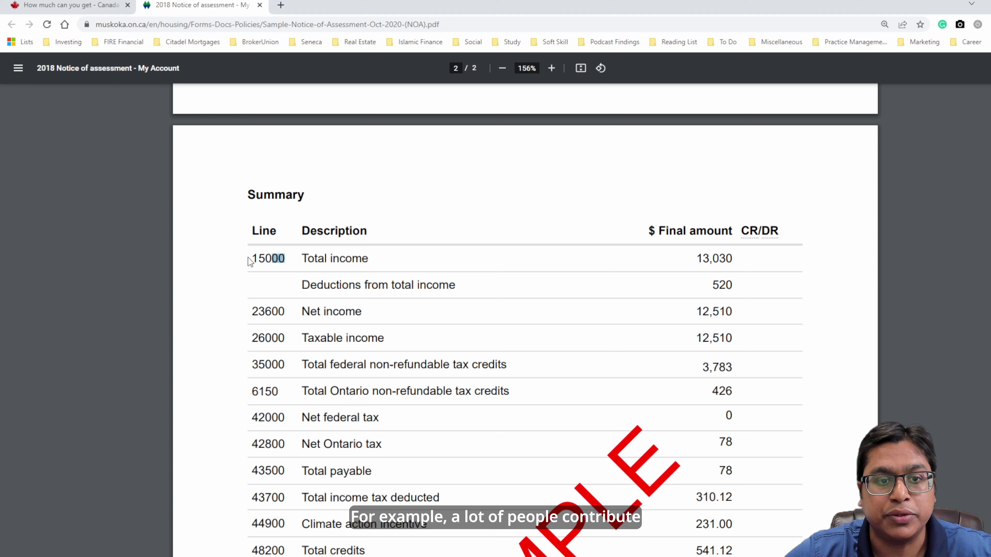
{"action": "left_click_drag", "start_coordinate": [299, 284], "coordinate": [702, 274]}
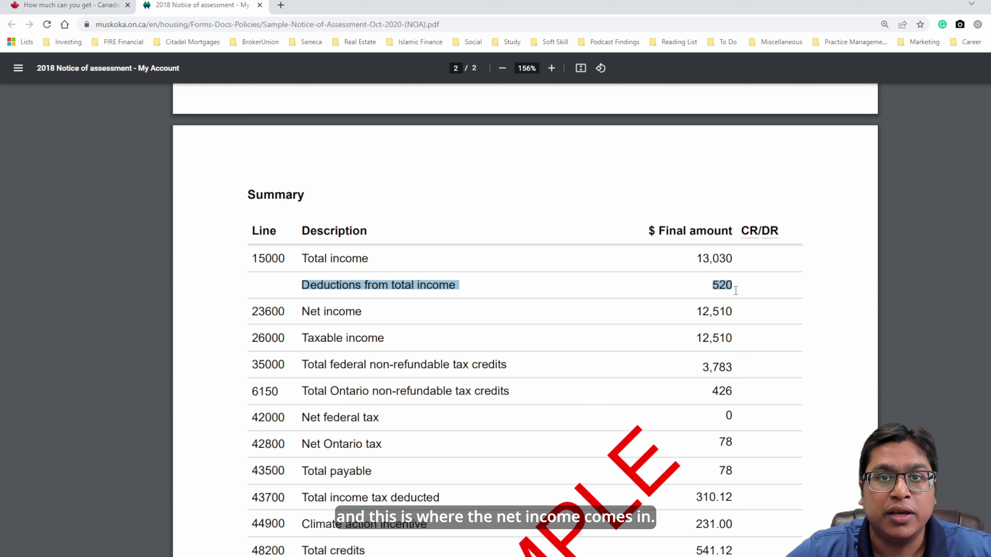
Highlight the net income row, line 23600, in the notice of assessment's summary table
{"action": "triple_click", "coordinate": [727, 312]}
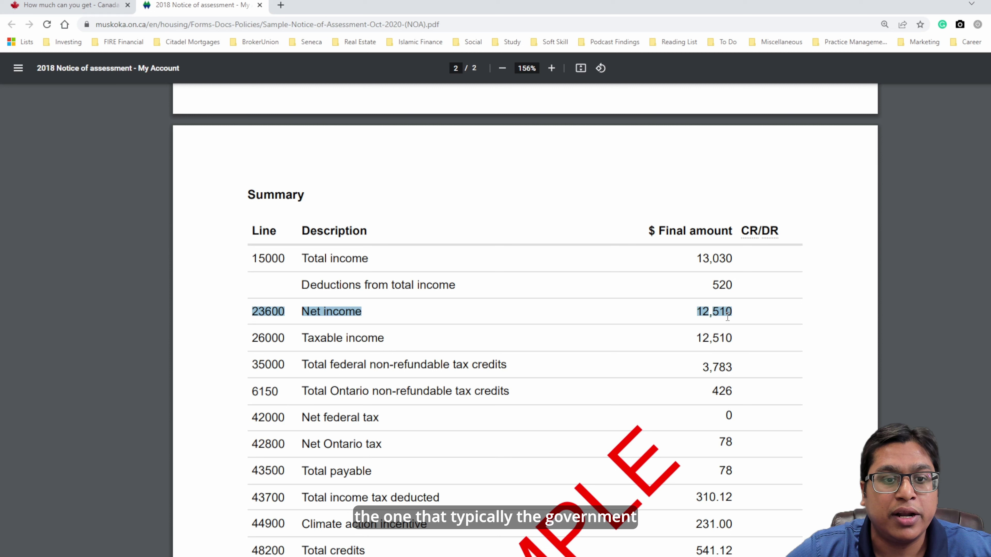
{"action": "left_click", "coordinate": [253, 312]}
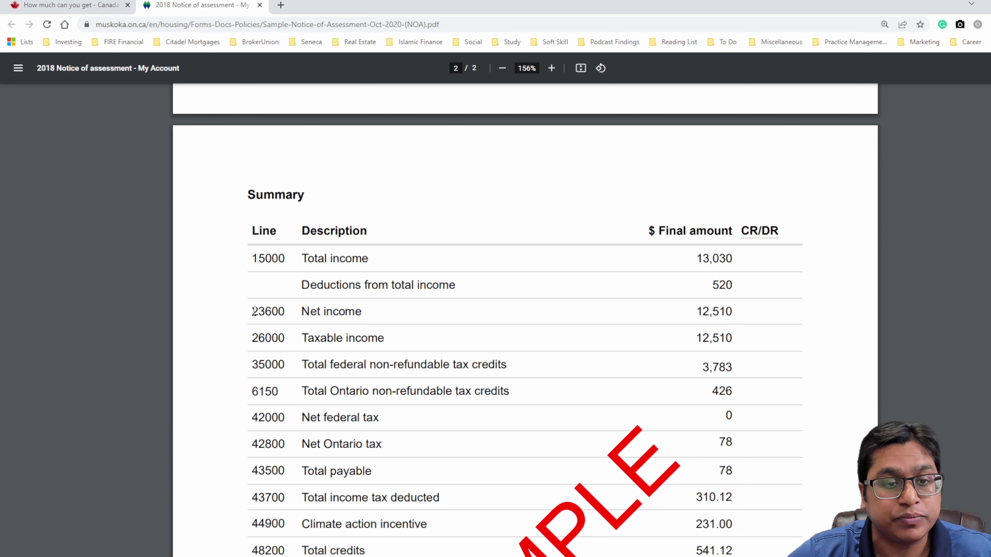
{"action": "left_click_drag", "start_coordinate": [302, 311], "coordinate": [361, 311]}
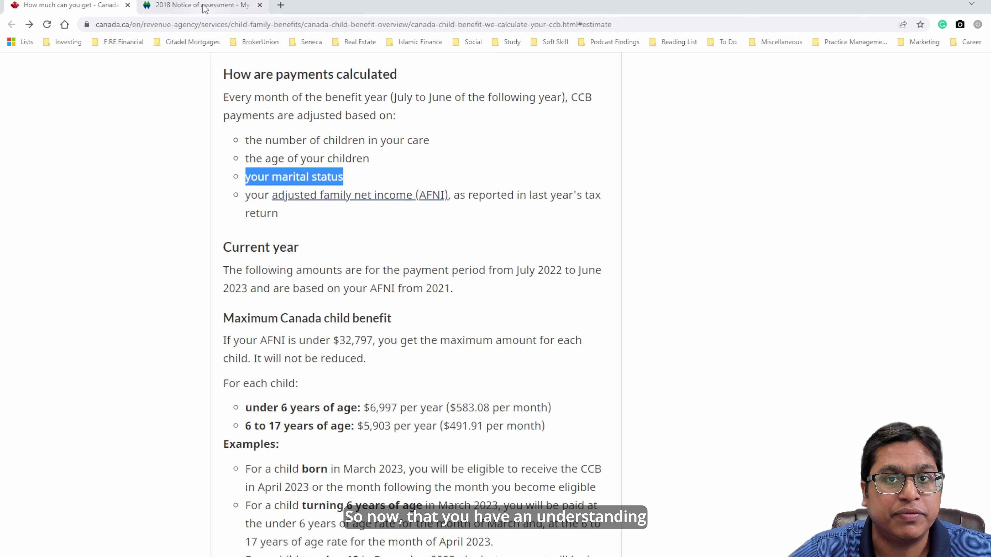
{"action": "left_click", "coordinate": [204, 6]}
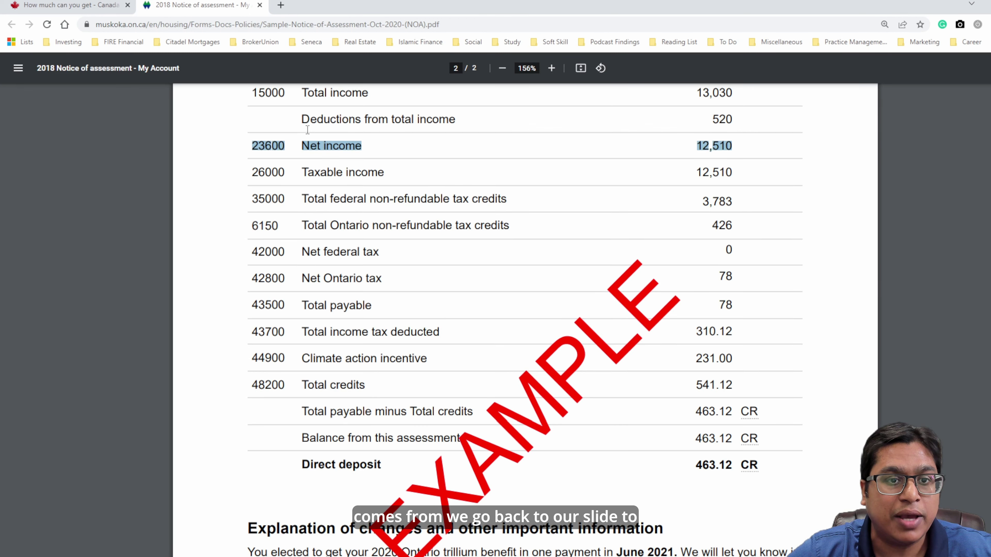
Return to the Canada child benefit page and highlight the $32,797 income threshold for the maximum benefit
{"action": "scroll", "coordinate": [599, 248], "scroll_direction": "down", "scroll_amount": 5}
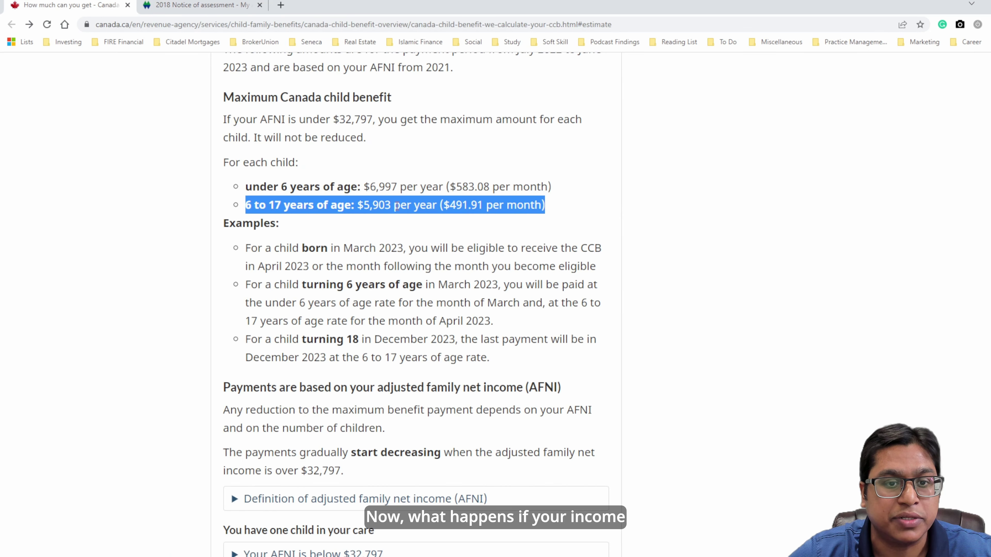
{"action": "scroll", "coordinate": [396, 206], "scroll_direction": "down", "scroll_amount": 1}
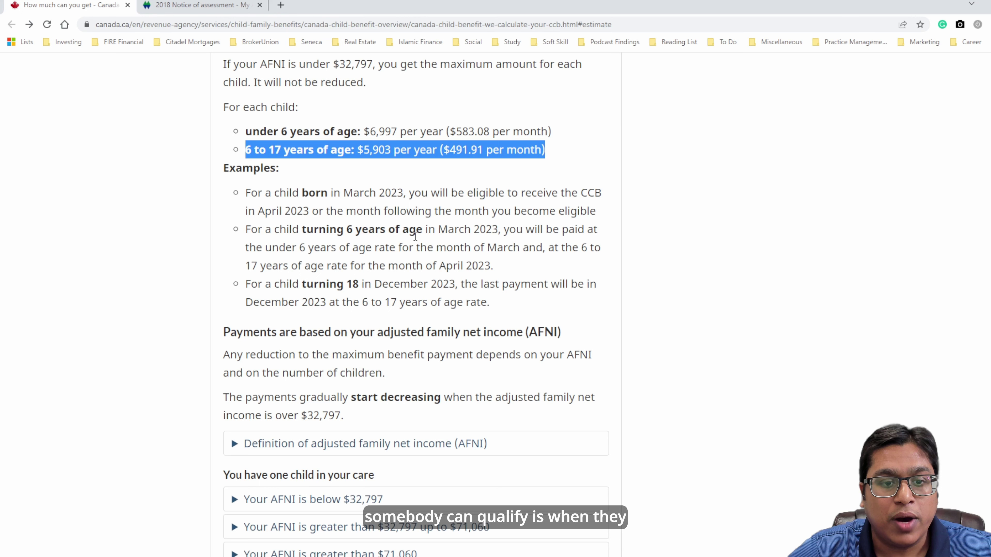
{"action": "scroll", "coordinate": [415, 236], "scroll_direction": "up", "scroll_amount": 3}
{"action": "double_click", "coordinate": [356, 174]}
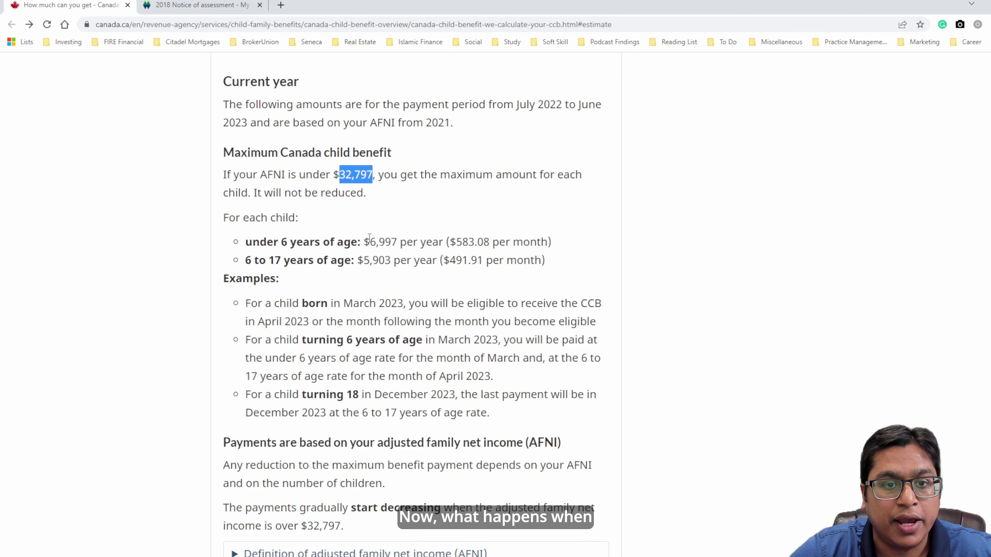
Expand the one-child bracket for AFNI greater than $32,797 up to $71,060 and highlight the example's threshold and total reduction
{"action": "scroll", "coordinate": [383, 284], "scroll_direction": "down", "scroll_amount": 7}
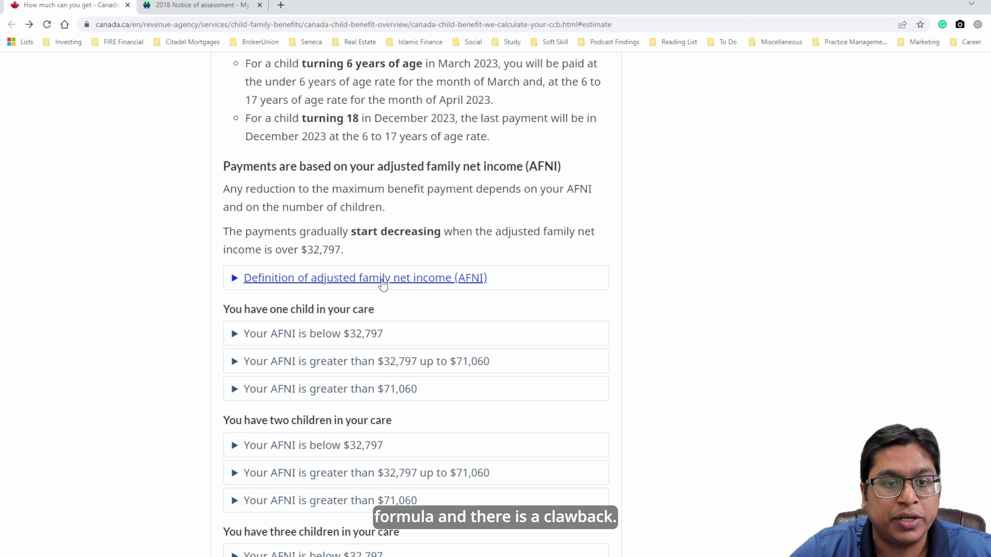
{"action": "left_click", "coordinate": [366, 361]}
{"action": "scroll", "coordinate": [313, 124], "scroll_direction": "down", "scroll_amount": 6}
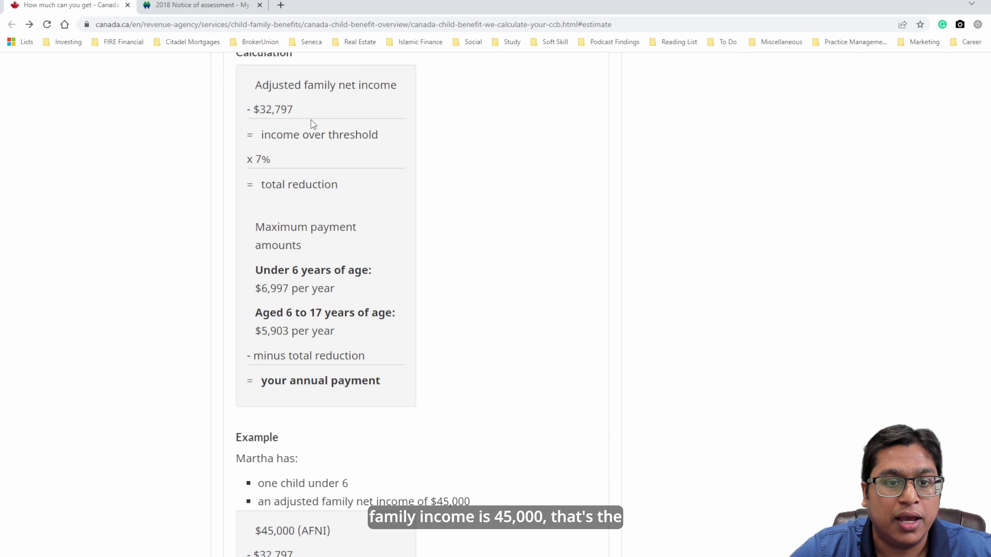
{"action": "scroll", "coordinate": [311, 121], "scroll_direction": "down", "scroll_amount": 10}
{"action": "double_click", "coordinate": [275, 113]}
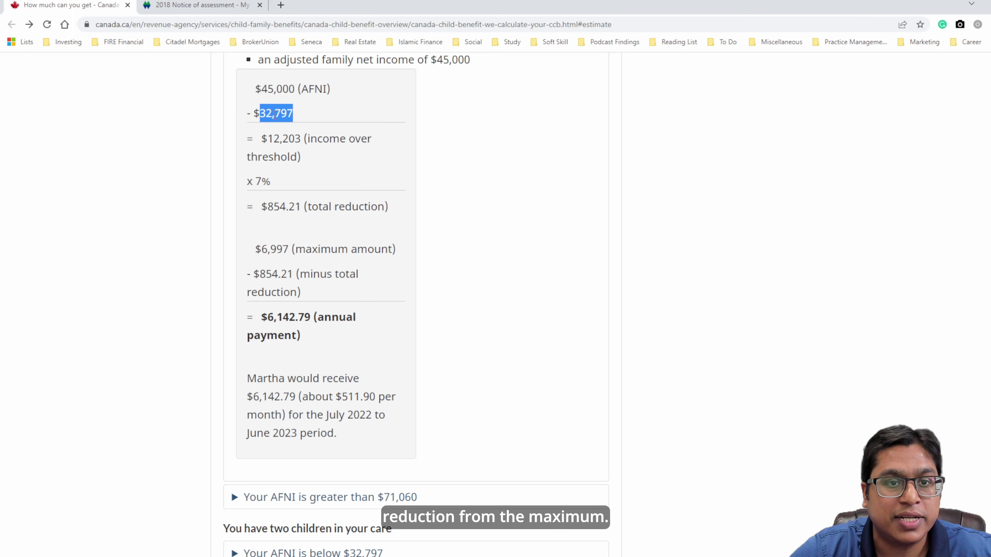
{"action": "scroll", "coordinate": [273, 116], "scroll_direction": "down", "scroll_amount": 1}
{"action": "triple_click", "coordinate": [272, 151]}
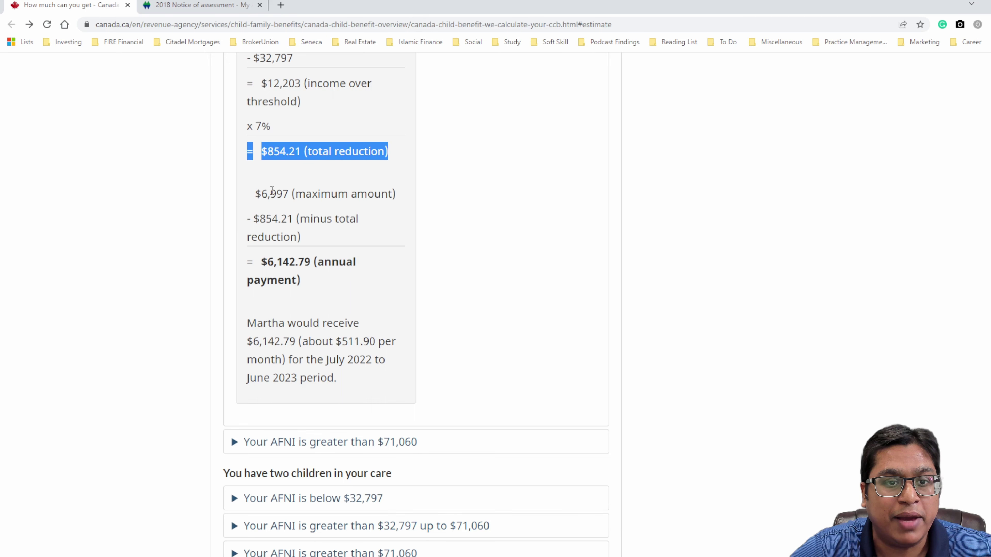
Examine the one-child payment calculation for an AFNI greater than $71,060
{"action": "scroll", "coordinate": [324, 399], "scroll_direction": "up", "scroll_amount": 15}
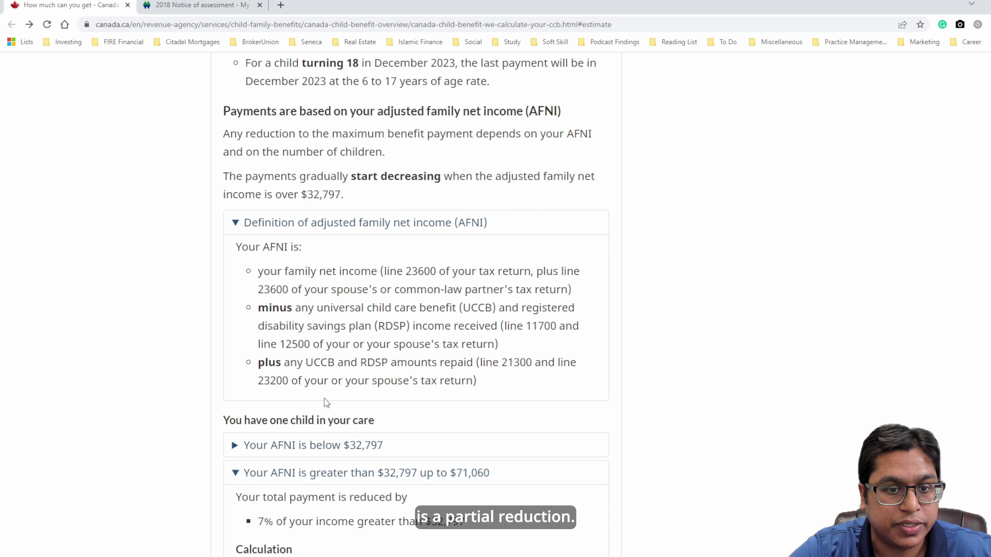
{"action": "scroll", "coordinate": [324, 399], "scroll_direction": "down", "scroll_amount": 10}
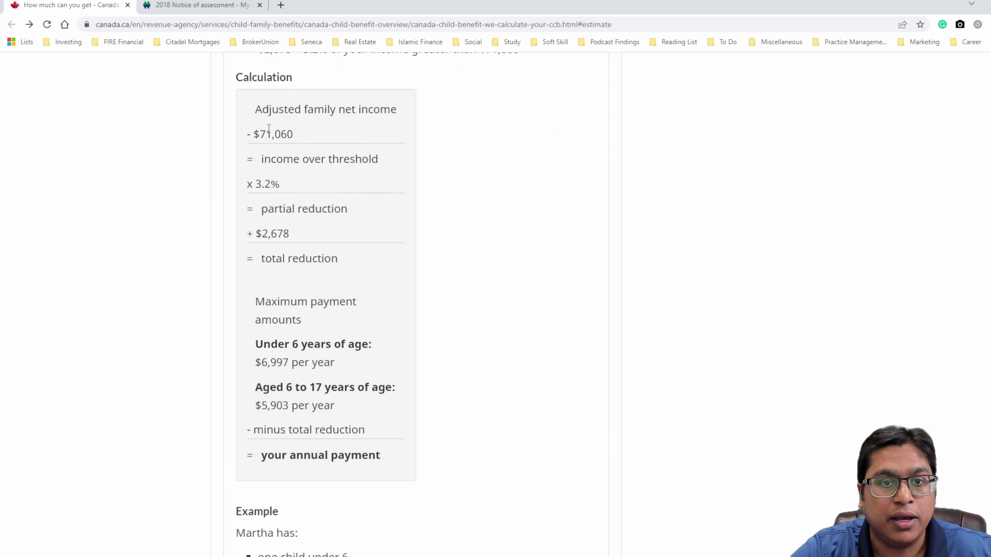
{"action": "scroll", "coordinate": [269, 129], "scroll_direction": "down", "scroll_amount": 2}
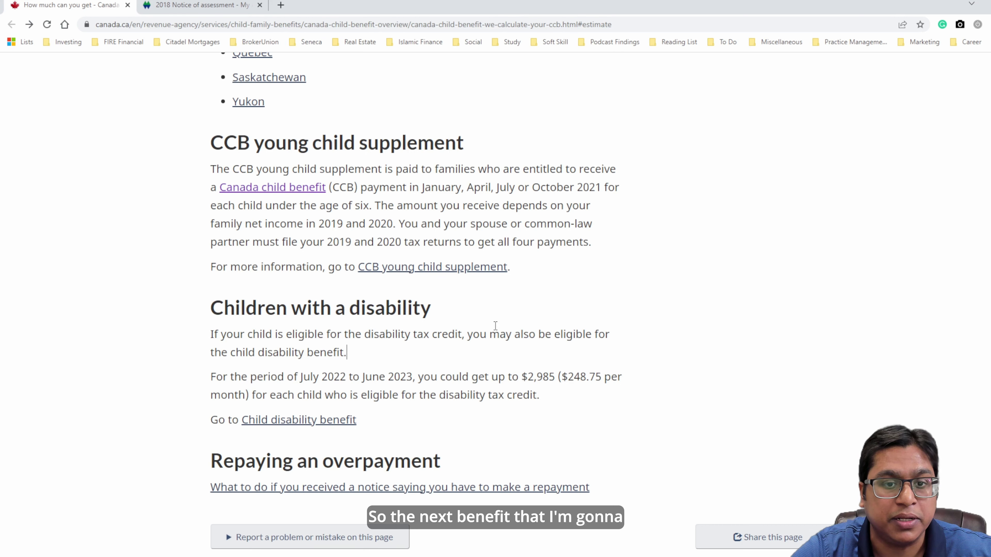
Switch to the Excel spreadsheet and open the goods and services tax/harmonized sales tax (GST/HST) credit link
{"action": "key", "text": "alt+Tab"}
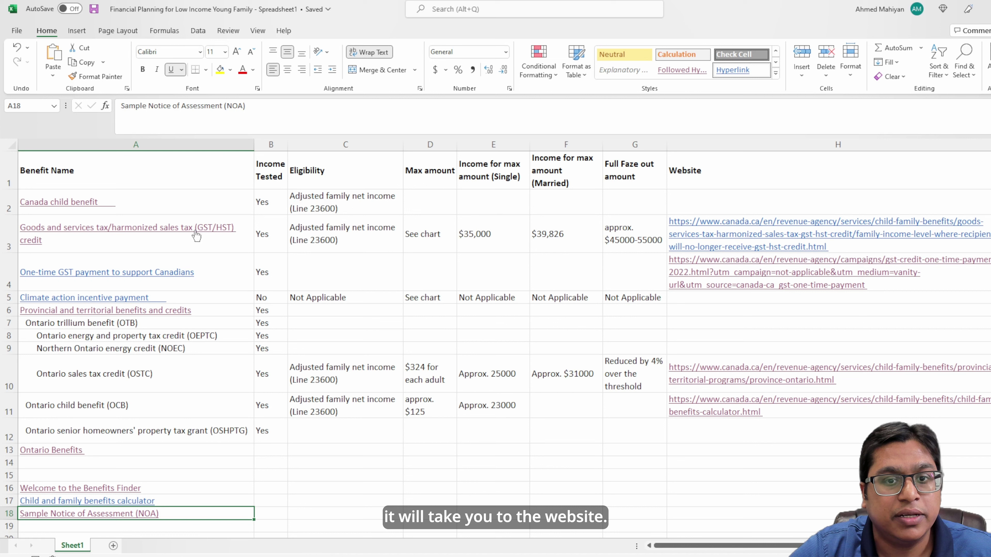
{"action": "left_click", "coordinate": [196, 236]}
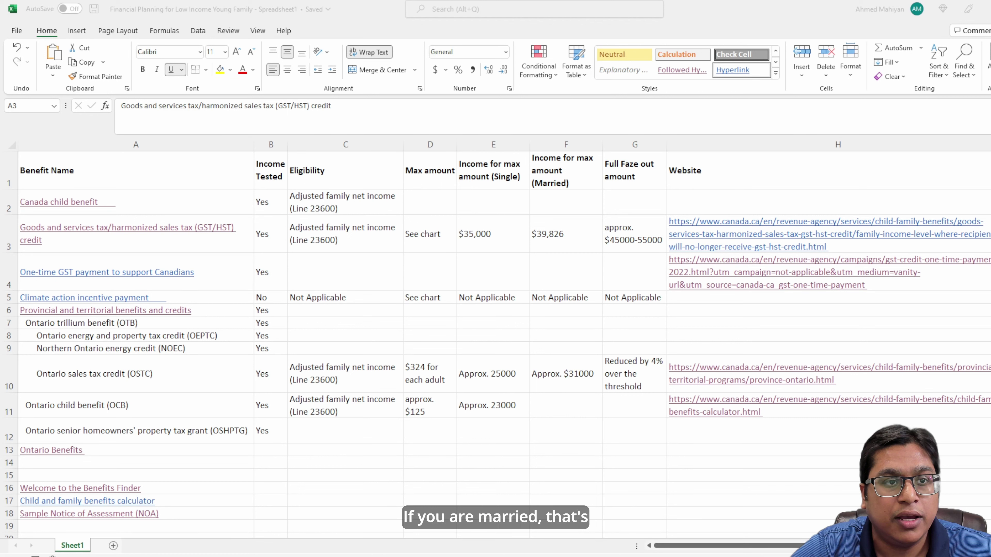
Select the GST/HST credit's married income threshold cell and its full phase-out amount cell in the spreadsheet
{"action": "left_click", "coordinate": [553, 246]}
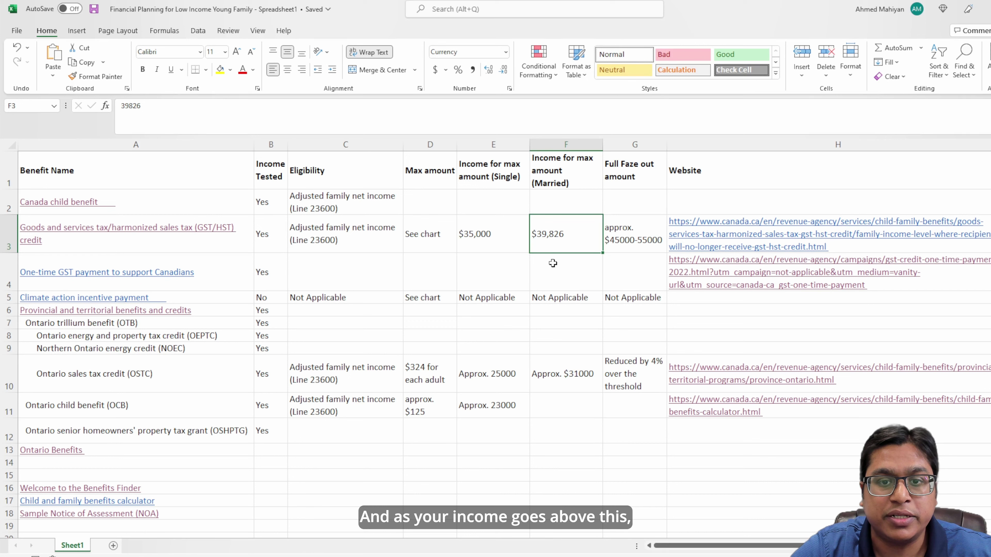
{"action": "left_click", "coordinate": [633, 249]}
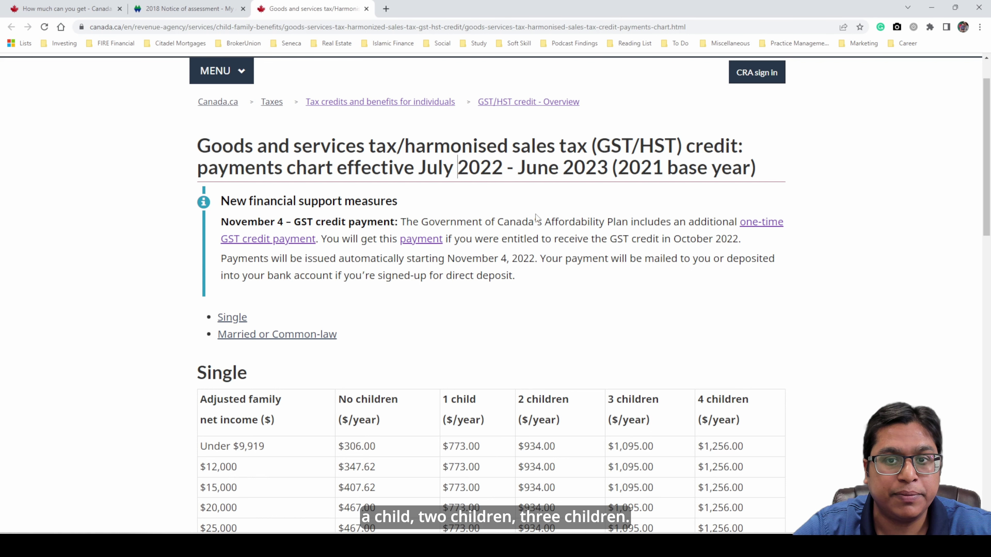
In the browser, examine the GST/HST credit payments chart for single and married recipients and highlight the married, no-children amount for income under $39,826
{"action": "scroll", "coordinate": [548, 298], "scroll_direction": "down", "scroll_amount": 5}
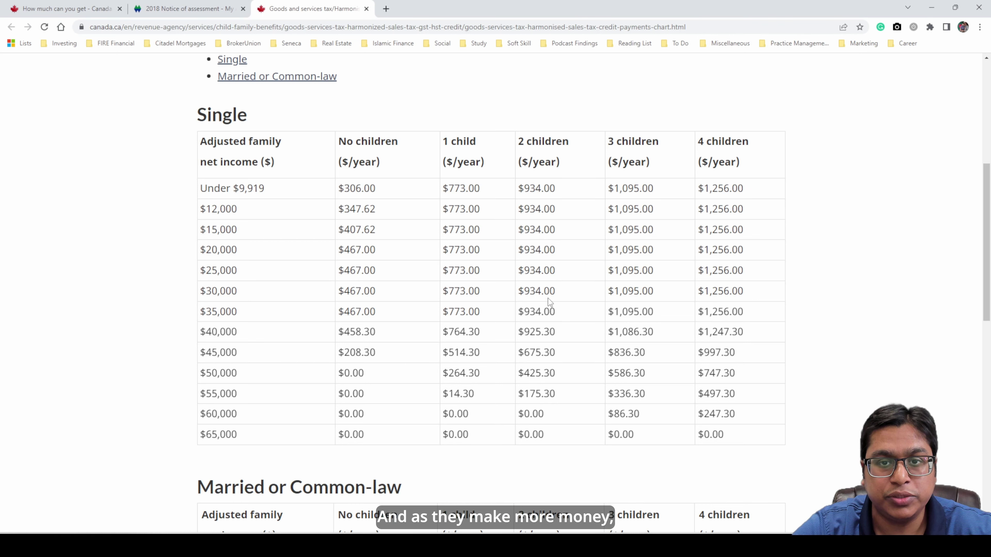
{"action": "scroll", "coordinate": [547, 299], "scroll_direction": "down", "scroll_amount": 6}
{"action": "double_click", "coordinate": [358, 255]}
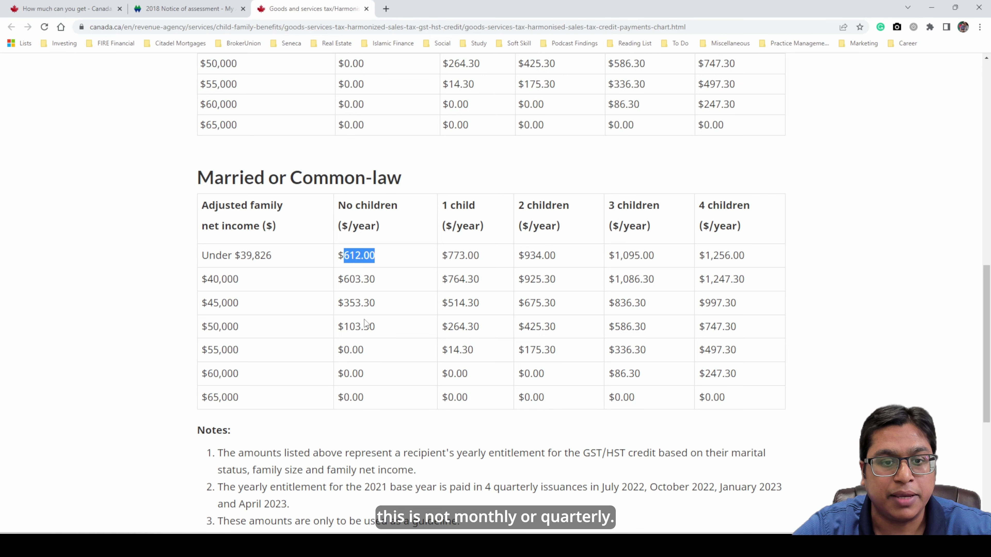
{"action": "scroll", "coordinate": [382, 253], "scroll_direction": "up", "scroll_amount": 1}
{"action": "left_click", "coordinate": [397, 188]}
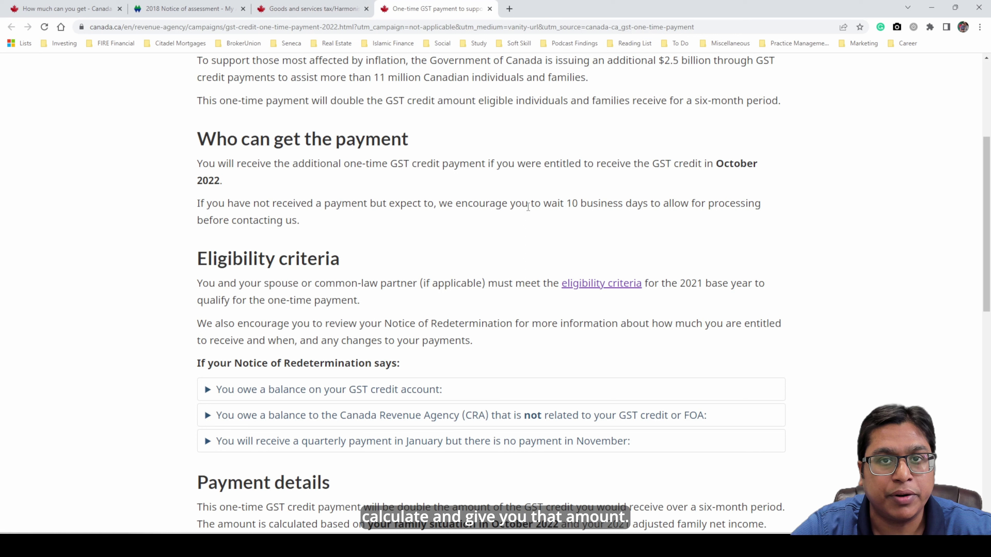
Review the one-time GST credit payment details and highlight the tax-free wording under What is the CAIP on the climate action incentive page
{"action": "scroll", "coordinate": [308, 215], "scroll_direction": "down", "scroll_amount": 8}
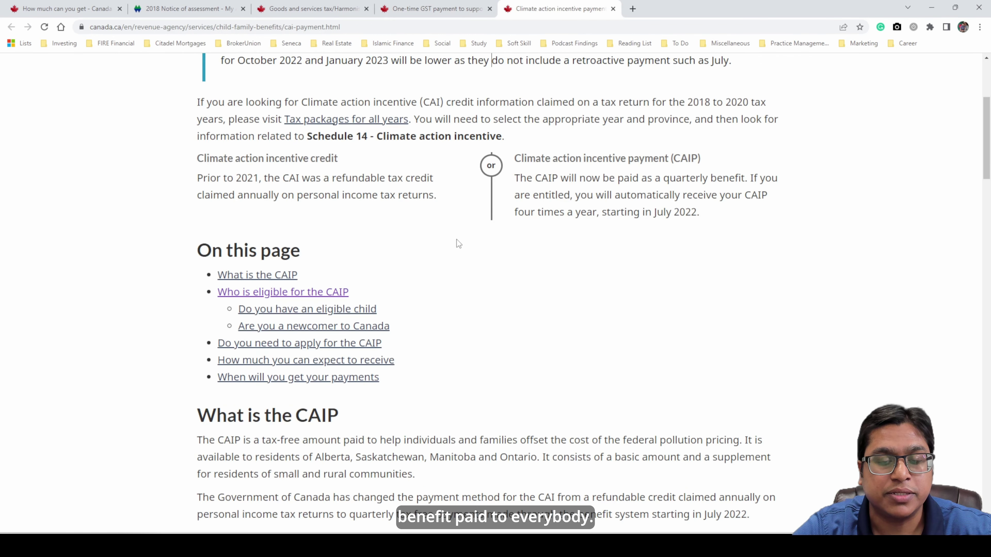
{"action": "left_click_drag", "start_coordinate": [259, 440], "coordinate": [330, 440]}
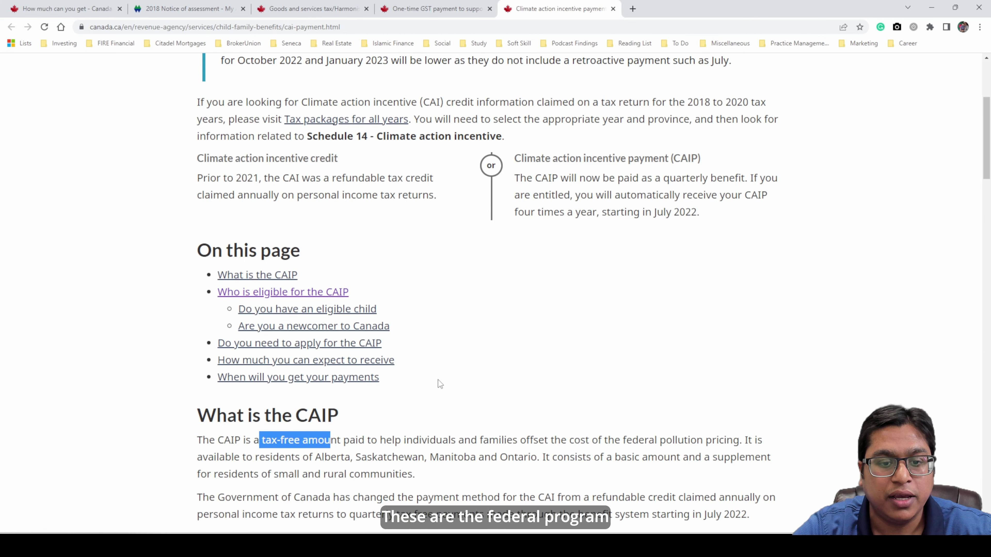
Switch to the Excel spreadsheet and open the Provincial and territorial benefits and credits link
{"action": "key", "text": "alt+Tab"}
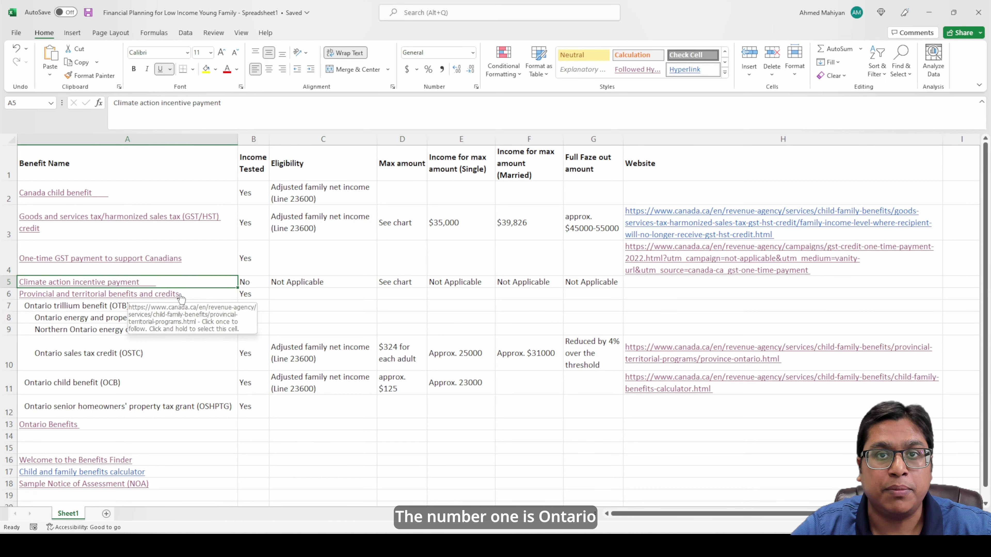
{"action": "left_click", "coordinate": [179, 294]}
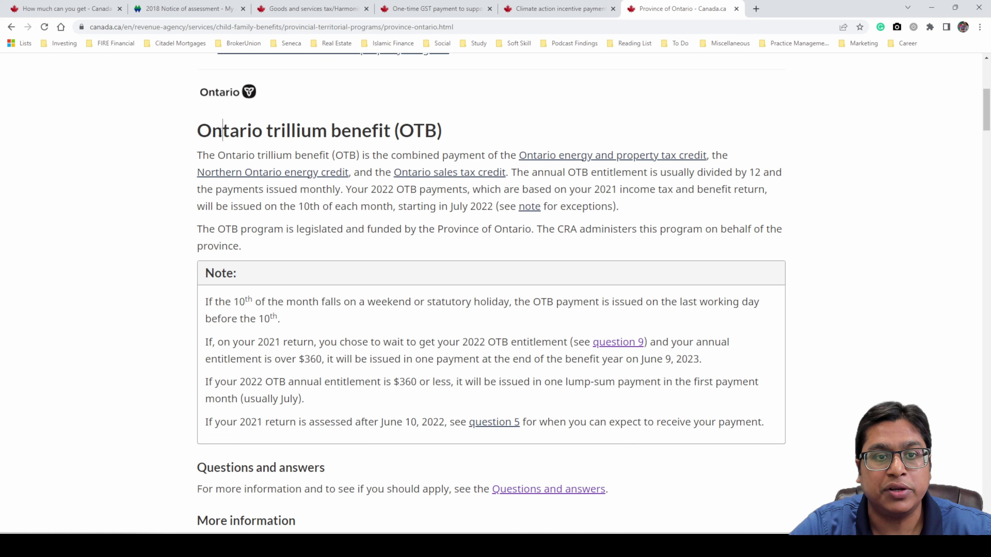
Check the Ontario credits in the Excel spreadsheet and review the trillium benefit and Ontario child benefit sections on the Province of Ontario page
{"action": "key", "text": "alt+Tab"}
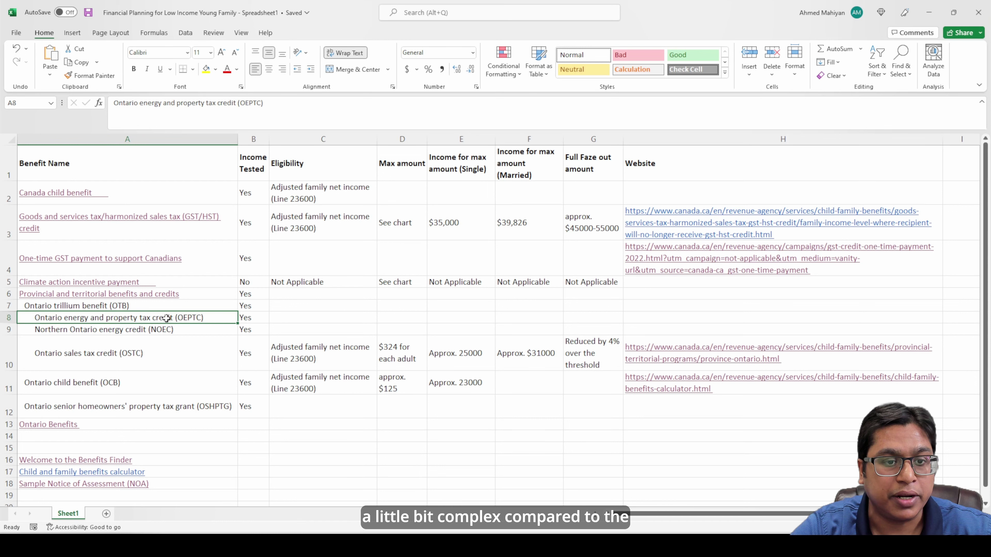
{"action": "key", "text": "alt+Tab"}
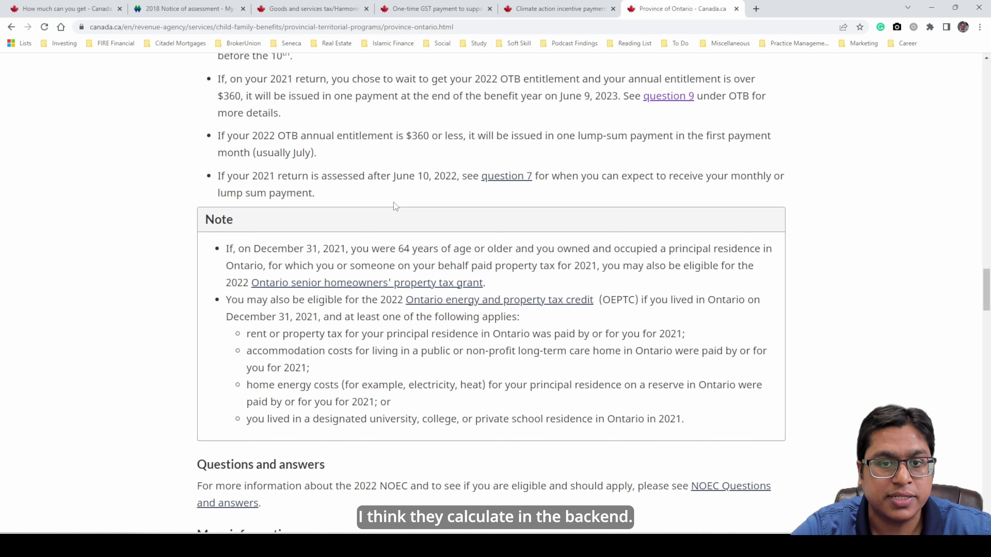
{"action": "scroll", "coordinate": [534, 471], "scroll_direction": "up", "scroll_amount": 20}
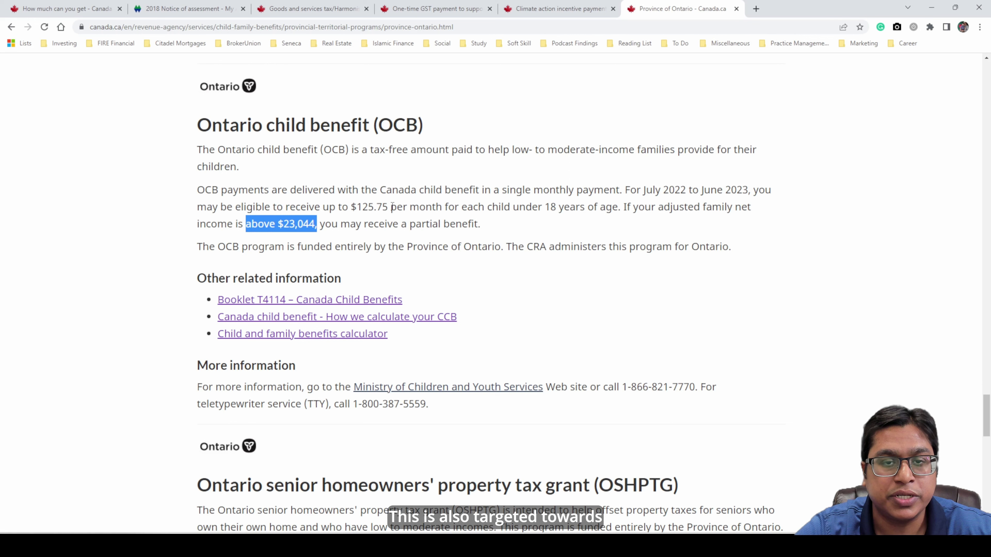
{"action": "scroll", "coordinate": [480, 315], "scroll_direction": "down", "scroll_amount": 7}
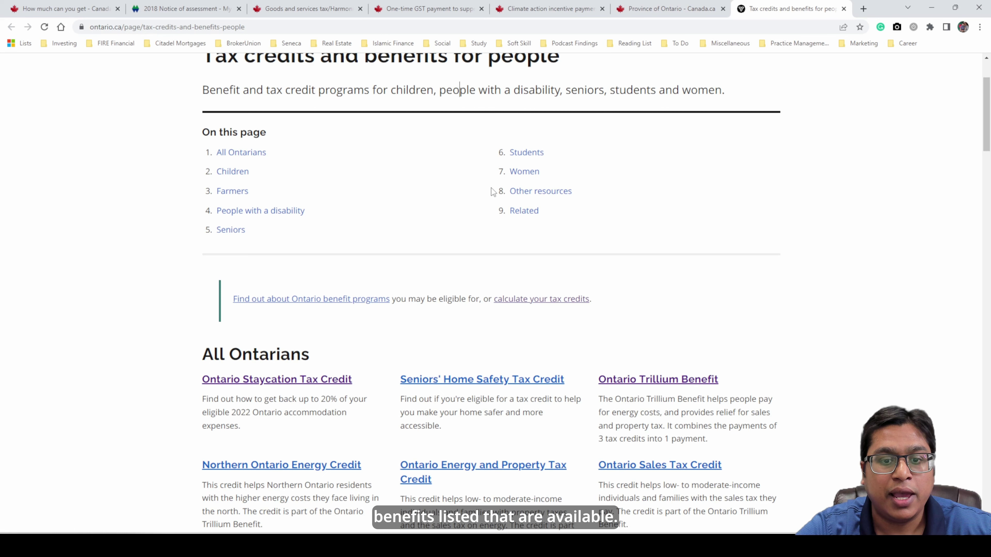
Examine the programs listed on Ontario's Tax credits and benefits for people page, starting with All Ontarians
{"action": "scroll", "coordinate": [230, 155], "scroll_direction": "down", "scroll_amount": 5}
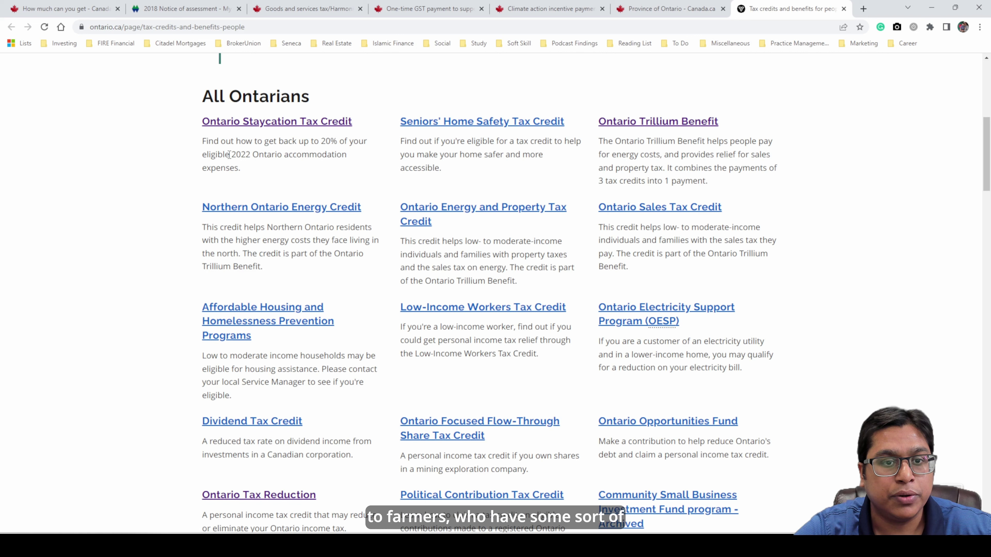
{"action": "scroll", "coordinate": [591, 223], "scroll_direction": "down", "scroll_amount": 15}
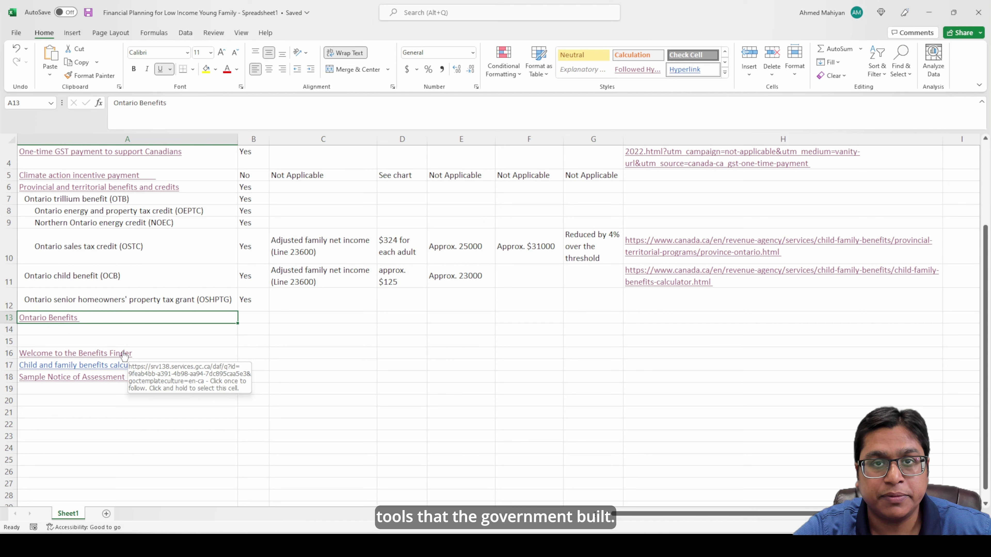
Open the Welcome to the Benefits Finder link from the Excel spreadsheet
{"action": "left_click", "coordinate": [124, 353]}
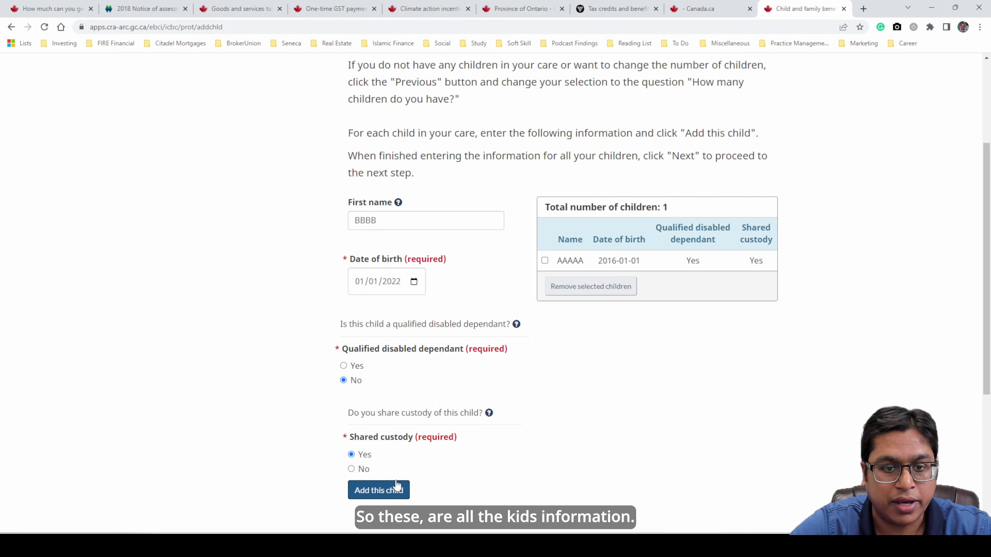
Add the second child, not disabled and in shared custody, to the benefits calculator and review the remaining Ontario residence questions
{"action": "left_click", "coordinate": [397, 485]}
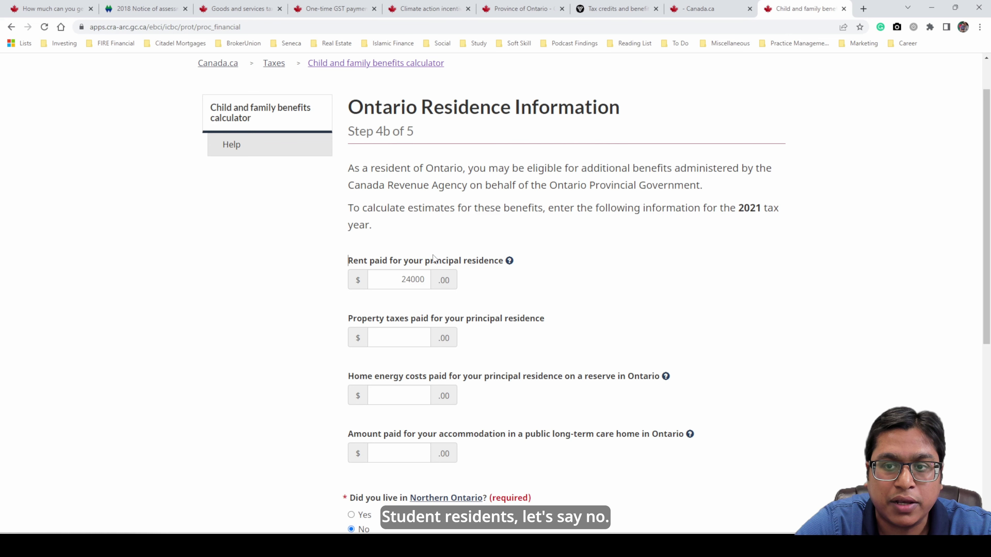
{"action": "scroll", "coordinate": [433, 258], "scroll_direction": "down", "scroll_amount": 3}
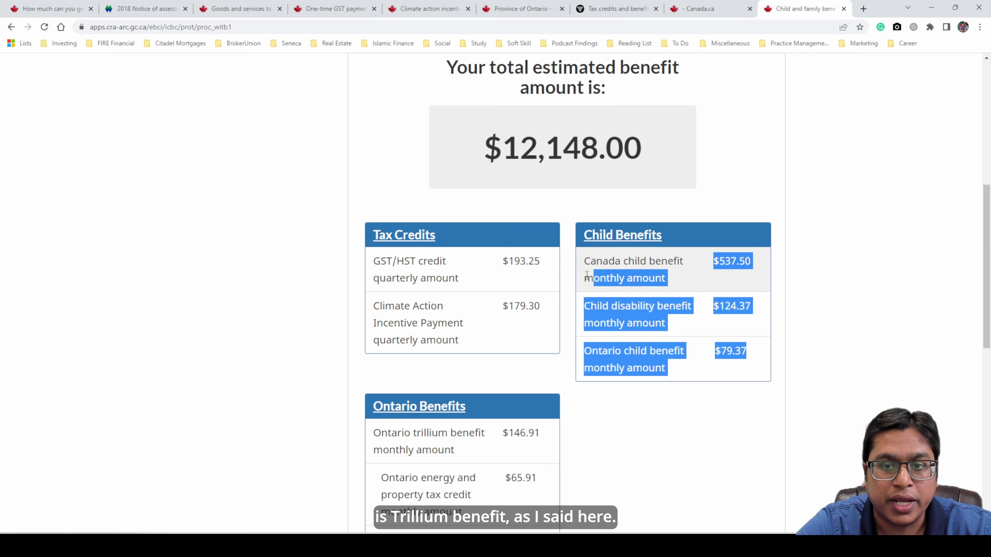
Clear the highlight on the child benefit estimates and review the estimated Ontario benefits in the calculator results
{"action": "left_click", "coordinate": [586, 275]}
{"action": "scroll", "coordinate": [504, 274], "scroll_direction": "down", "scroll_amount": 5}
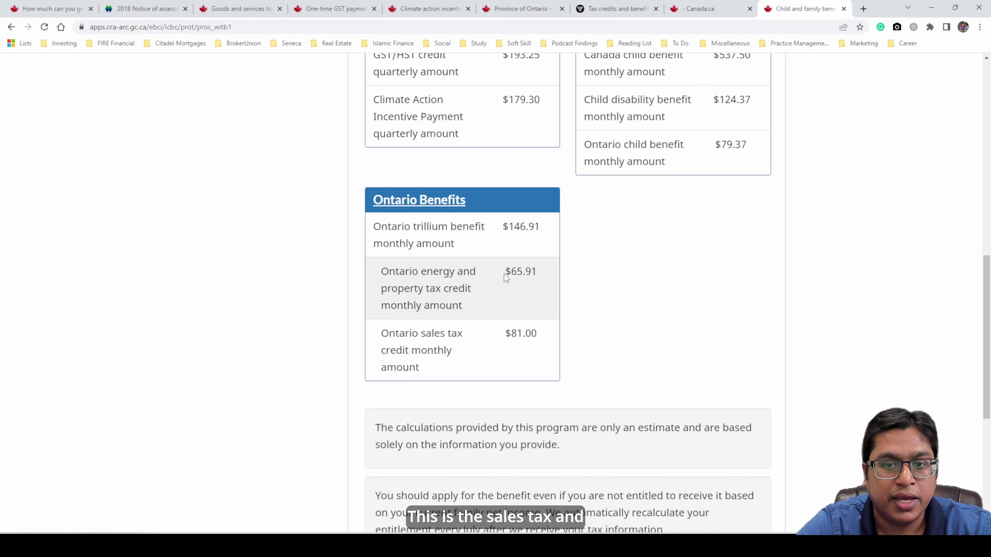